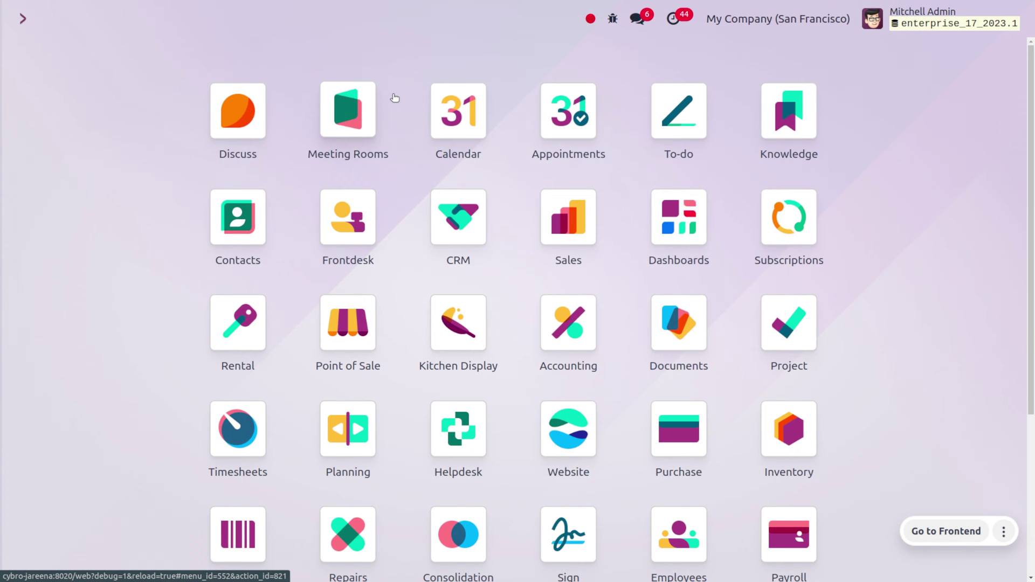
Open the Inventory app on its Overview dashboard of operation cards.
{"action": "key", "text": "Return"}
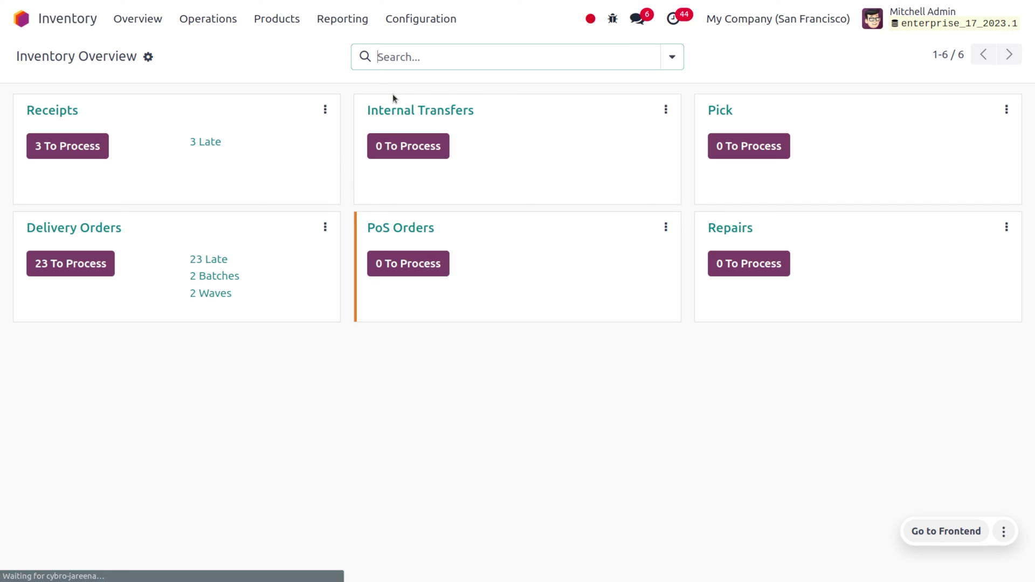
Check that Storage Locations and Multi-Step Routes are enabled in Inventory Settings, then list the warehouses.
{"action": "left_click", "coordinate": [450, 20]}
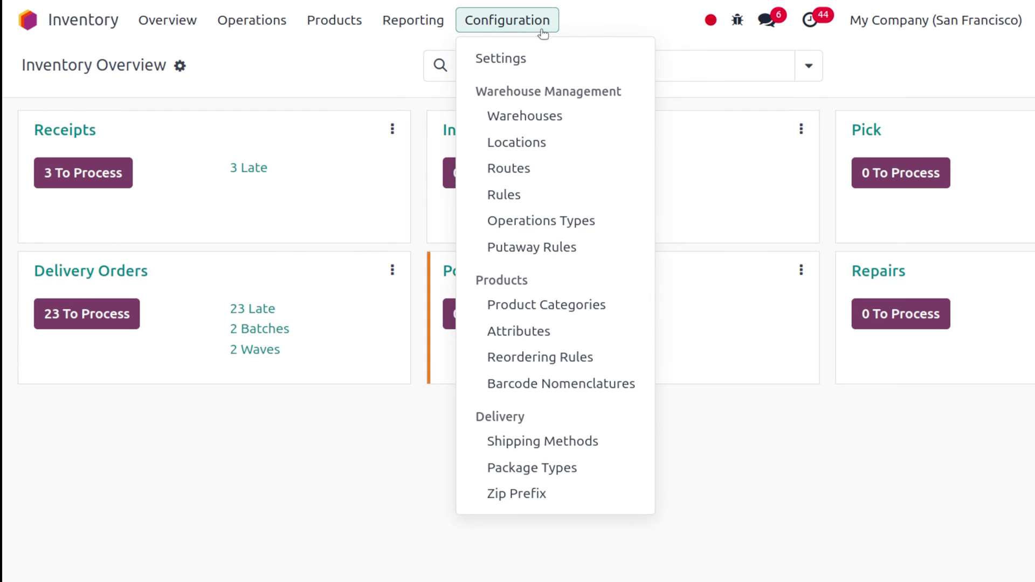
{"action": "left_click", "coordinate": [555, 58]}
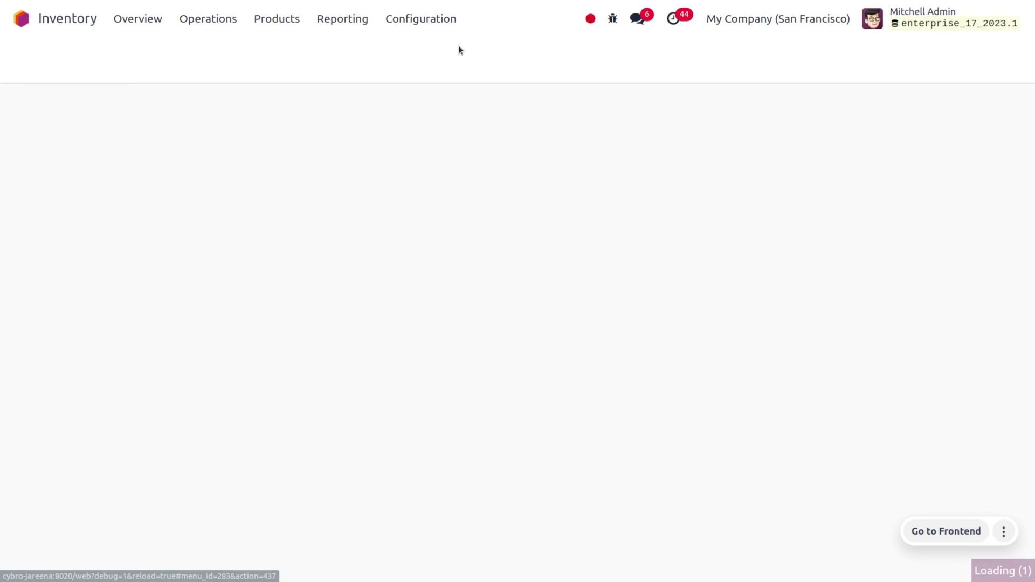
{"action": "scroll", "coordinate": [553, 335], "scroll_direction": "down", "scroll_amount": 5}
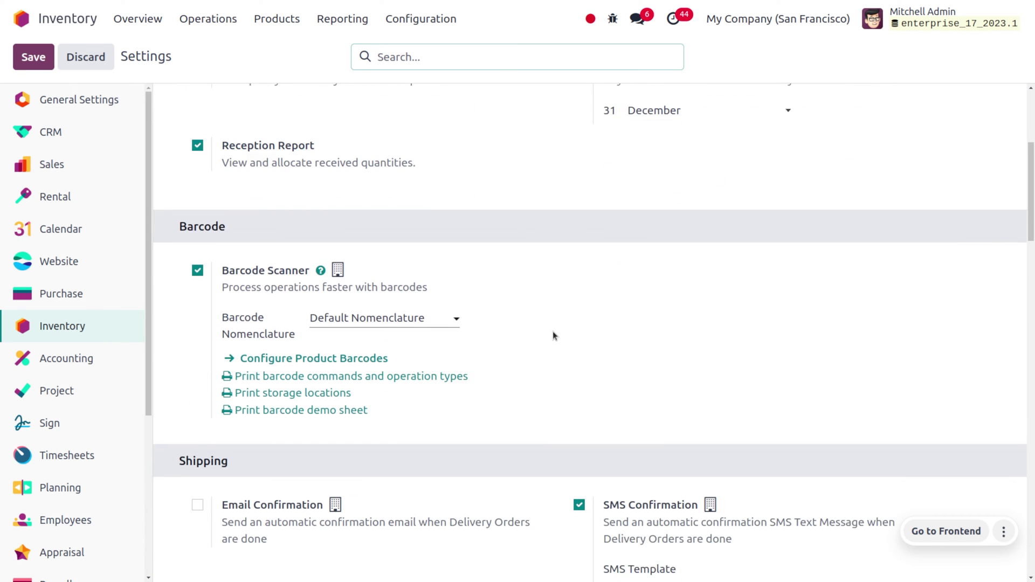
{"action": "scroll", "coordinate": [552, 335], "scroll_direction": "down", "scroll_amount": 15}
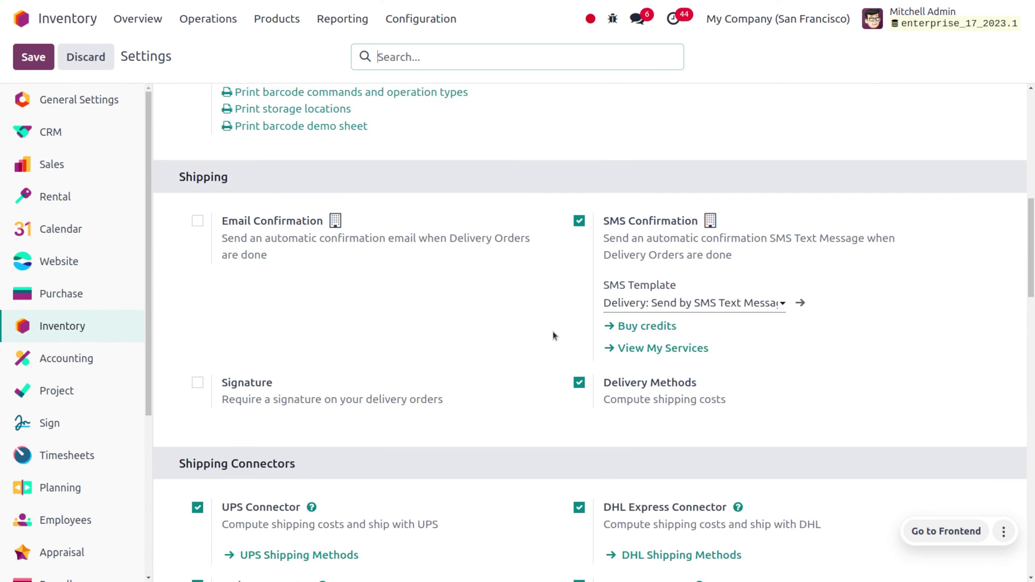
{"action": "scroll", "coordinate": [554, 335], "scroll_direction": "down", "scroll_amount": 7}
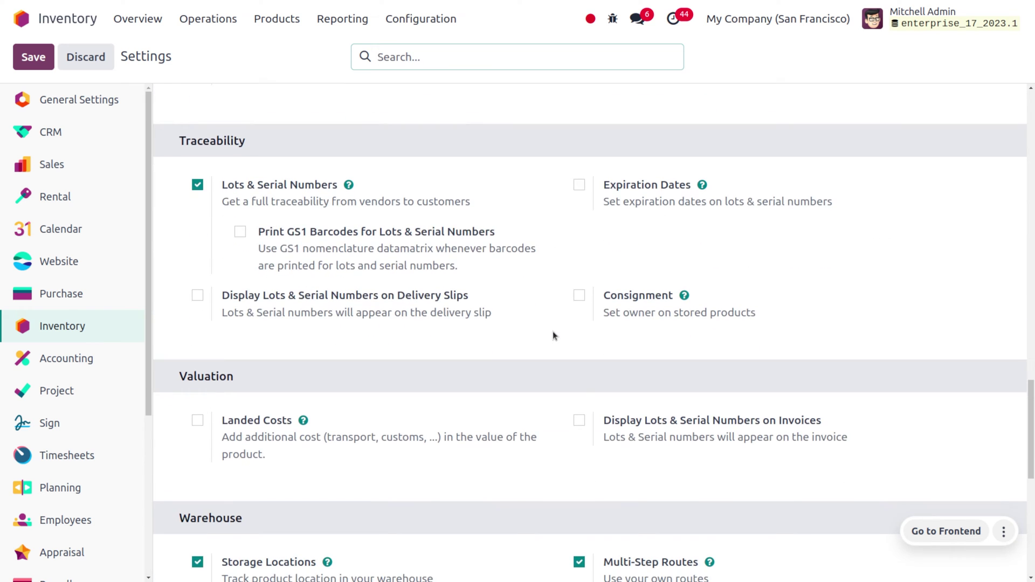
{"action": "scroll", "coordinate": [553, 336], "scroll_direction": "down", "scroll_amount": 2}
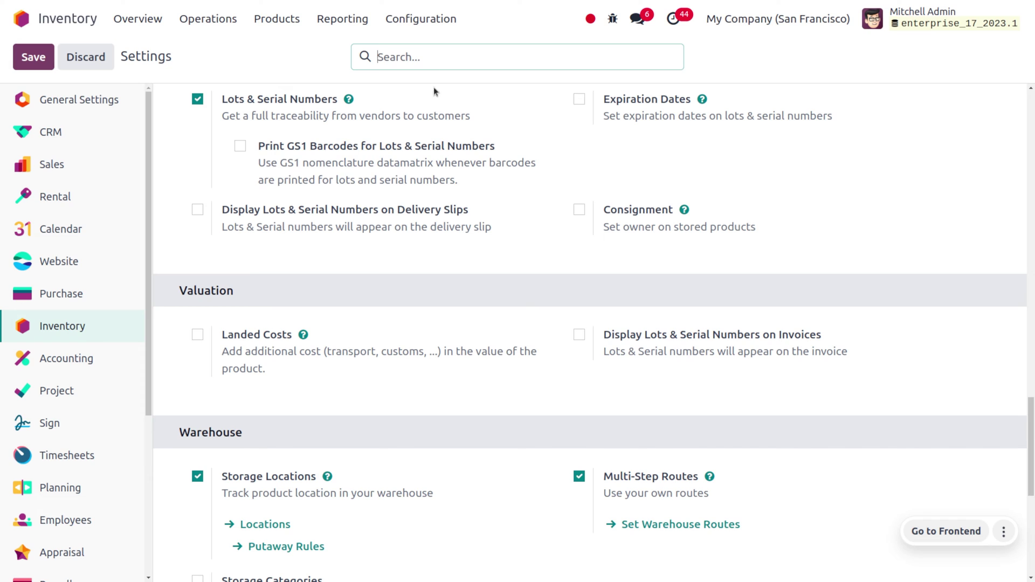
{"action": "left_click", "coordinate": [416, 18]}
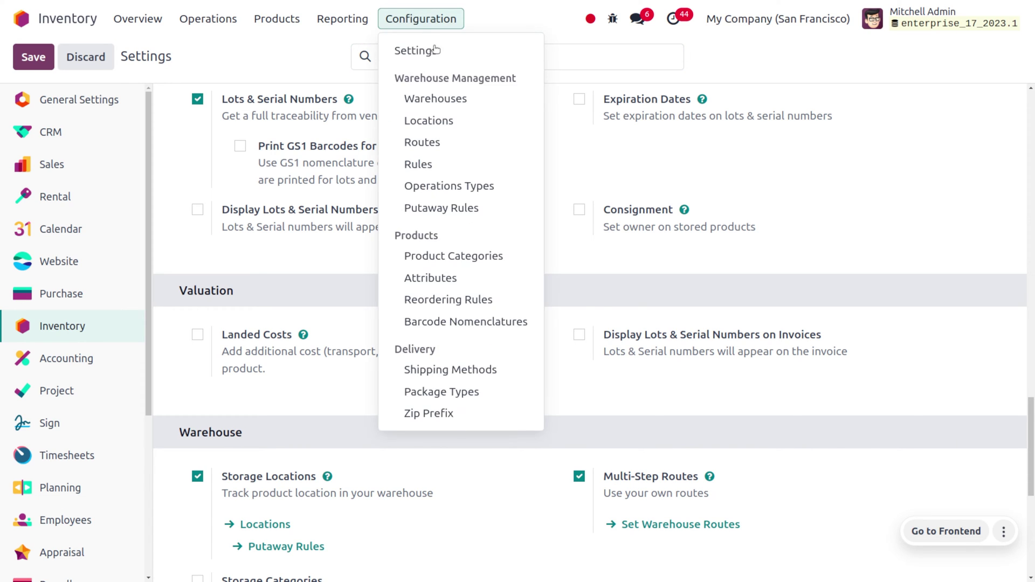
{"action": "left_click", "coordinate": [461, 96]}
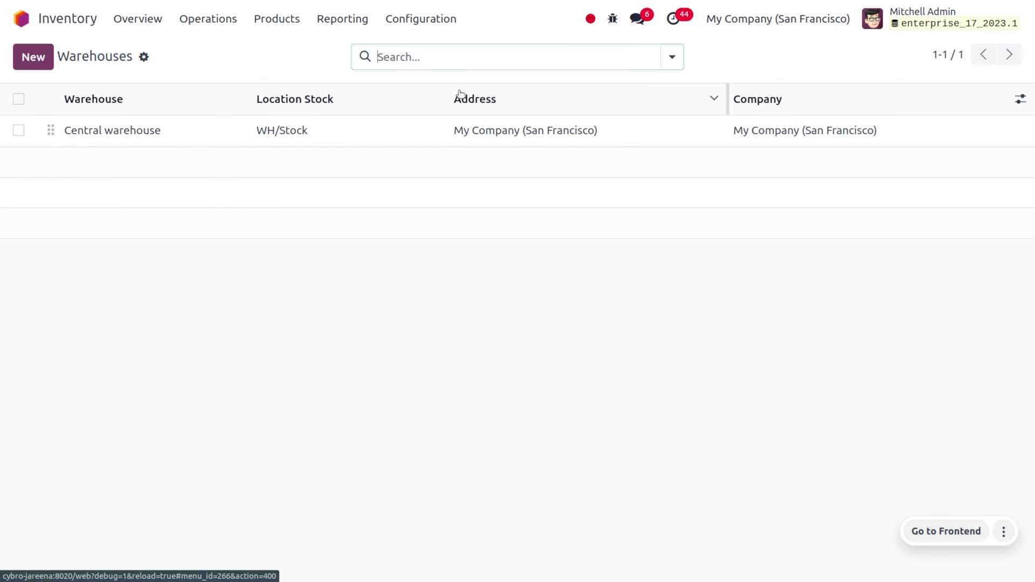
Review the Central warehouse's two-step receipt (input, stock) and delivery (output, deliver) settings.
{"action": "left_click", "coordinate": [197, 129]}
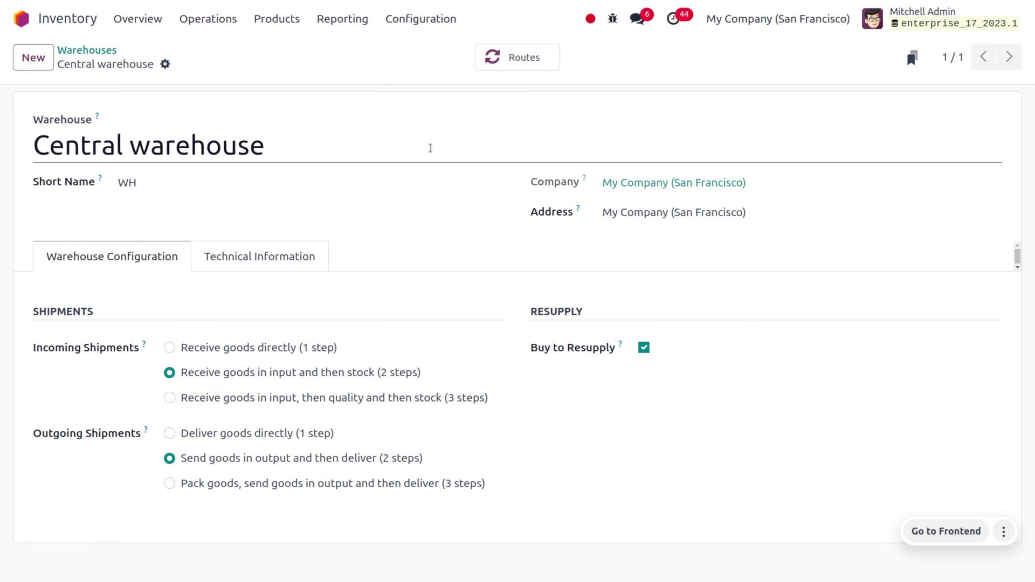
{"action": "left_click", "coordinate": [417, 27]}
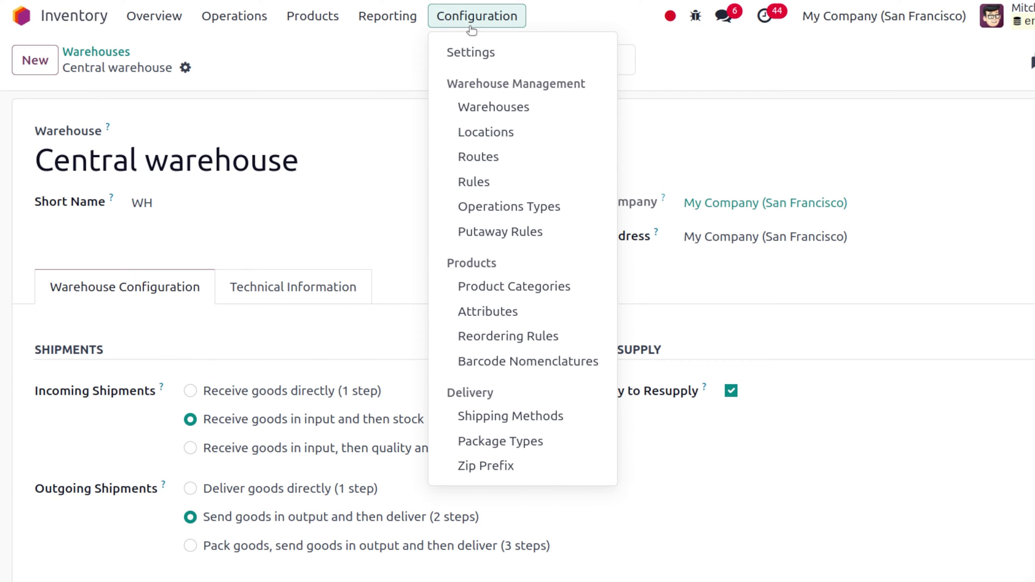
Inspect the Central warehouse: Cross-Dock route's Input→Output and Output→Customers rules.
{"action": "left_click", "coordinate": [502, 163]}
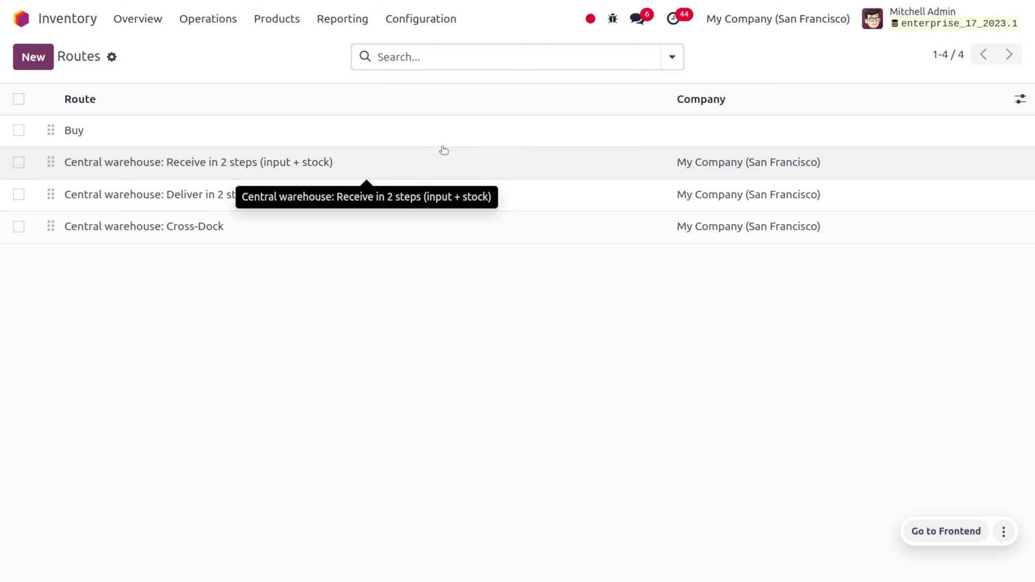
{"action": "left_click", "coordinate": [305, 222]}
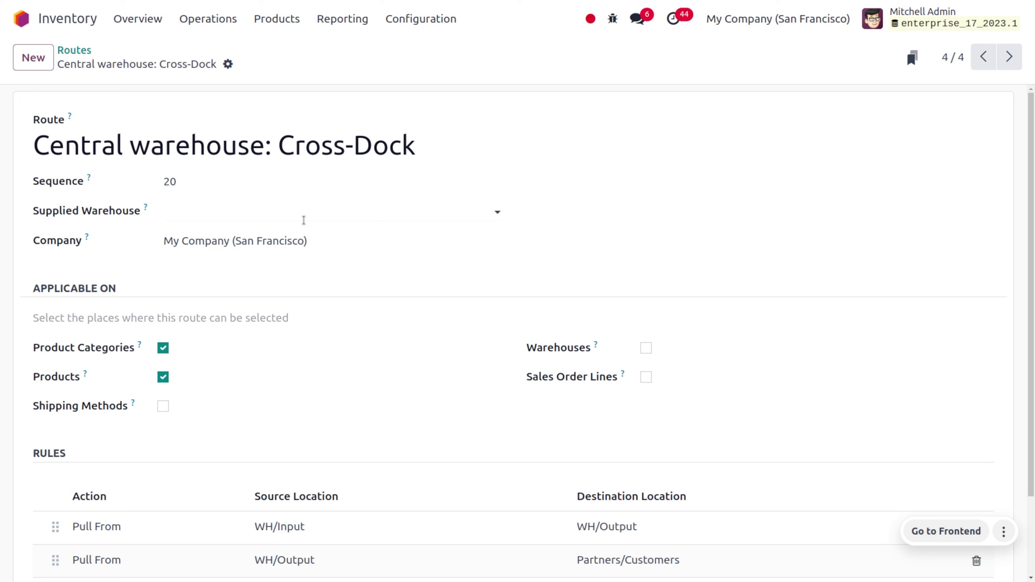
{"action": "scroll", "coordinate": [307, 340], "scroll_direction": "down", "scroll_amount": 2}
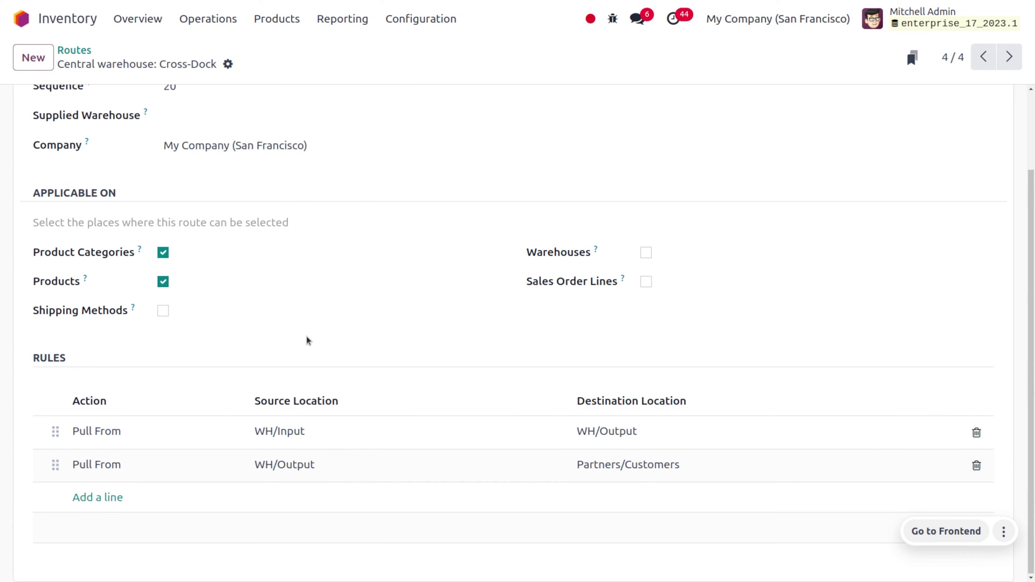
{"action": "left_click", "coordinate": [160, 439]}
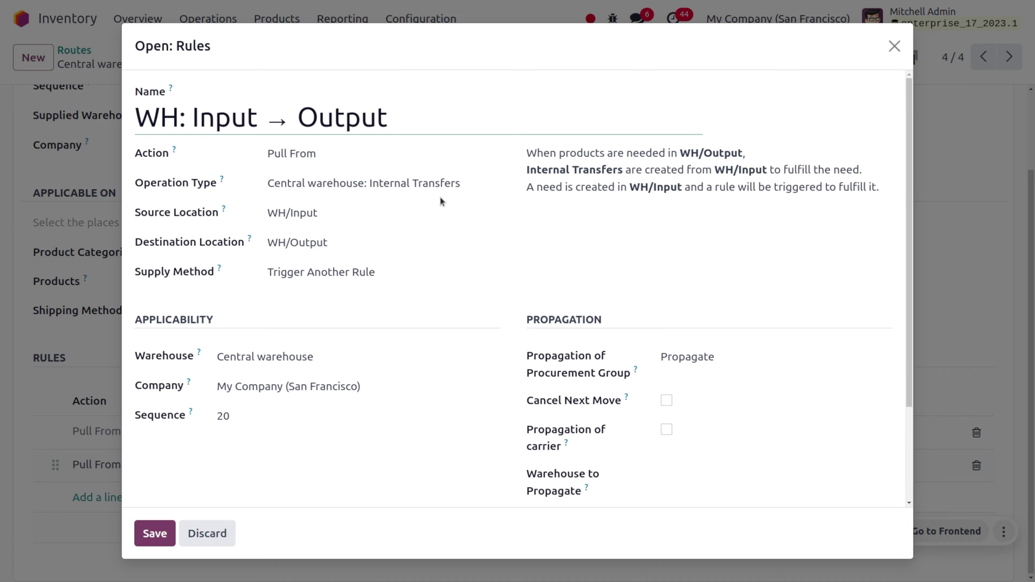
{"action": "left_click", "coordinate": [895, 45]}
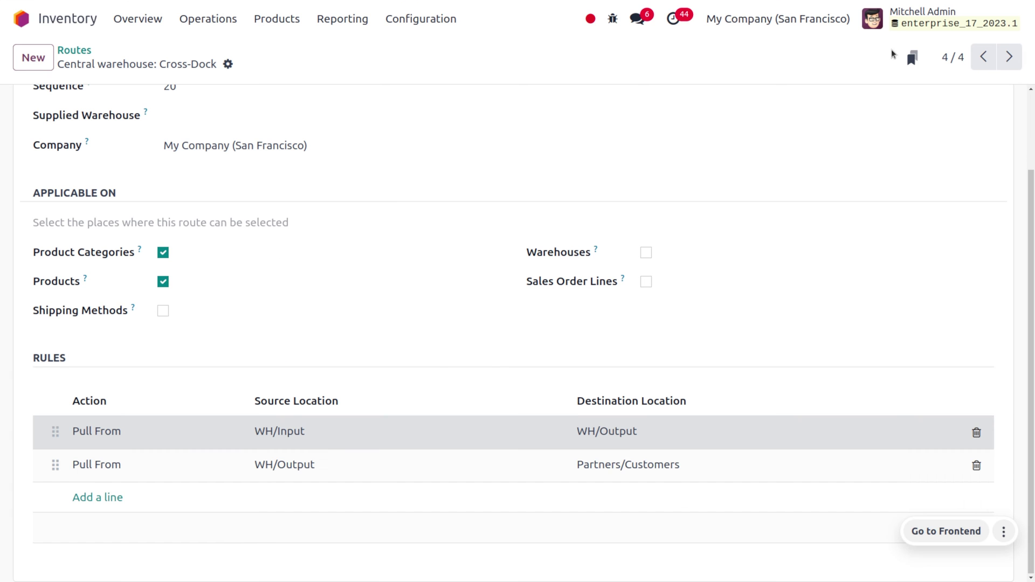
{"action": "left_click", "coordinate": [282, 464]}
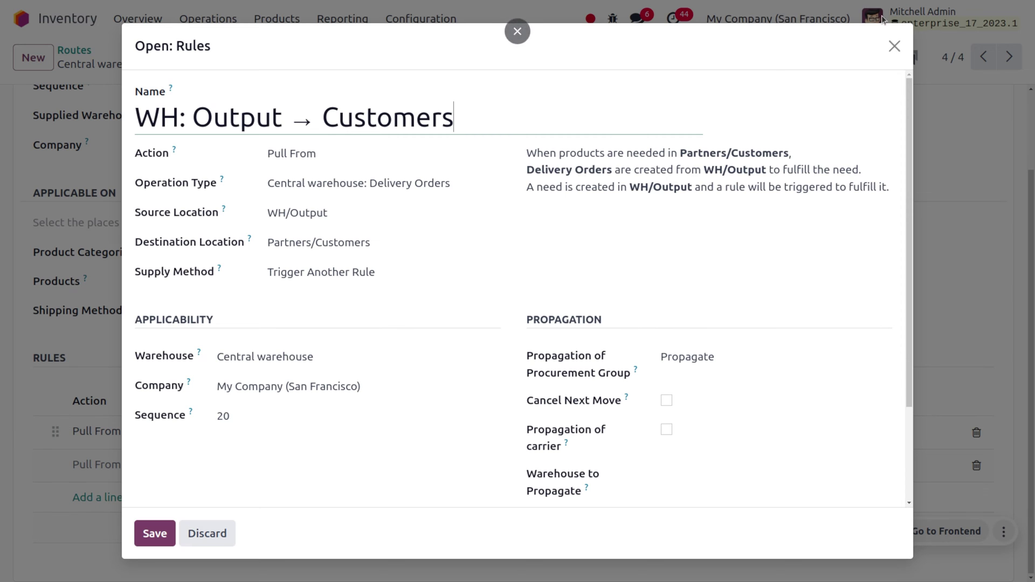
{"action": "left_click", "coordinate": [898, 46]}
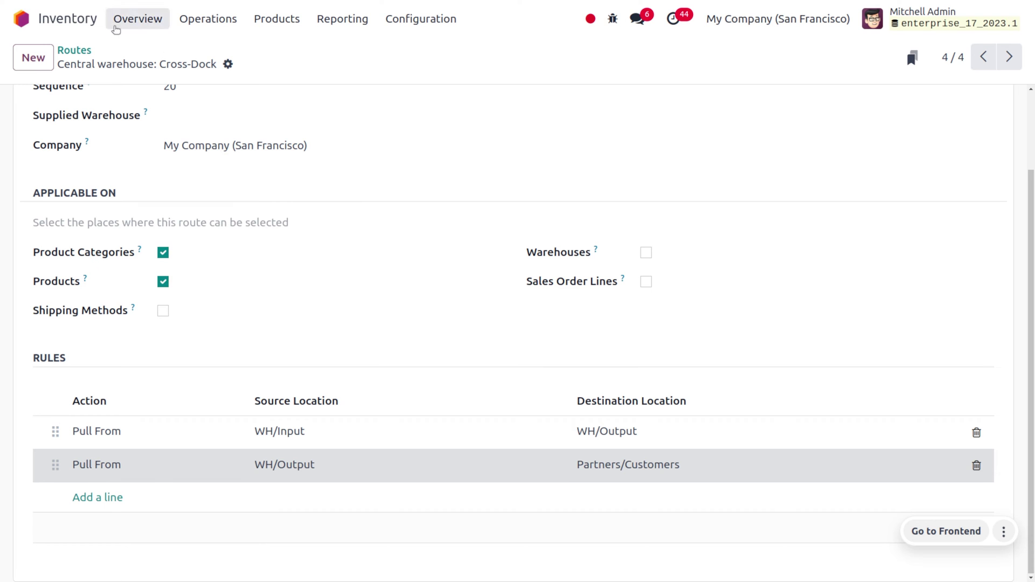
{"action": "left_click", "coordinate": [24, 20]}
Start a Deco Addict quotation with a Desk Pad line at $198.00 and open the Desk Pad product.
{"action": "type", "text": "sa"}
{"action": "key", "text": "Return"}
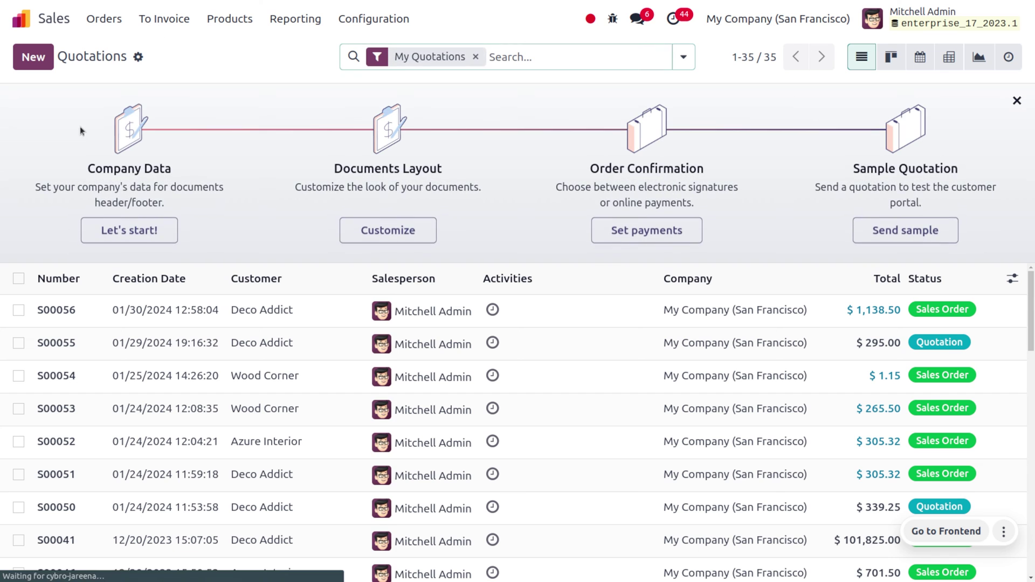
{"action": "left_click", "coordinate": [33, 57]}
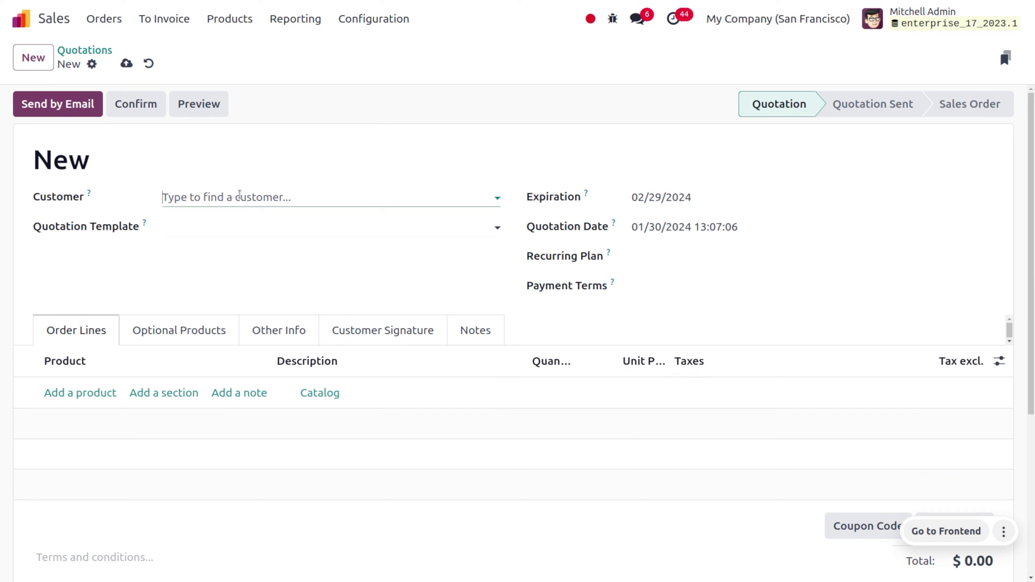
{"action": "left_click", "coordinate": [239, 196]}
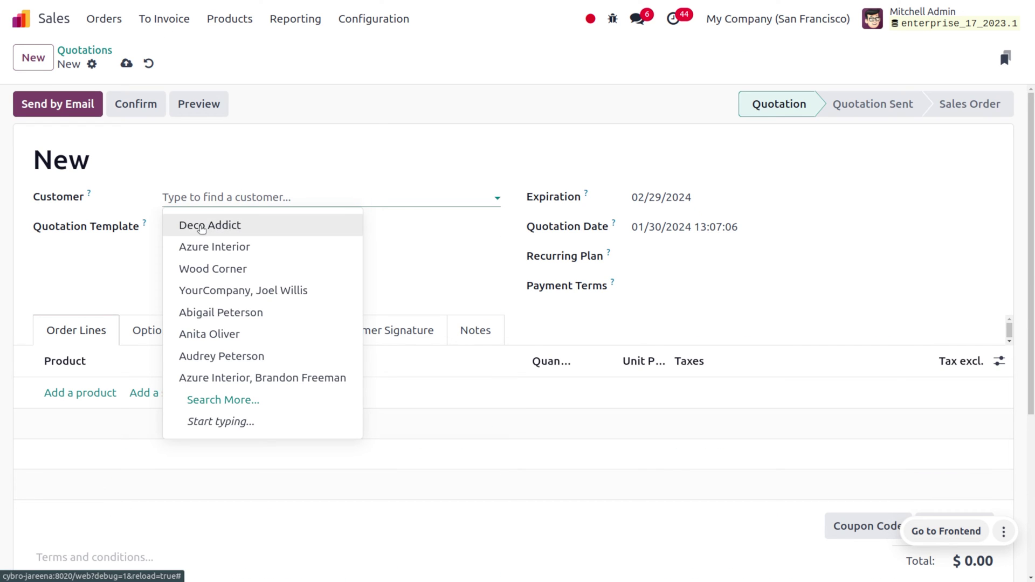
{"action": "left_click", "coordinate": [198, 223]}
{"action": "left_click", "coordinate": [76, 393]}
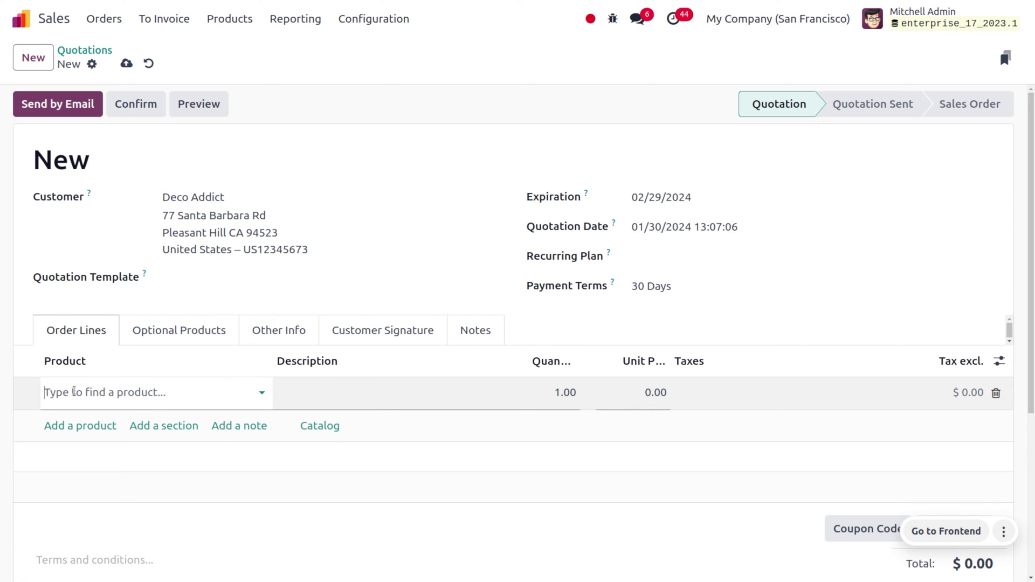
{"action": "left_click", "coordinate": [151, 192]}
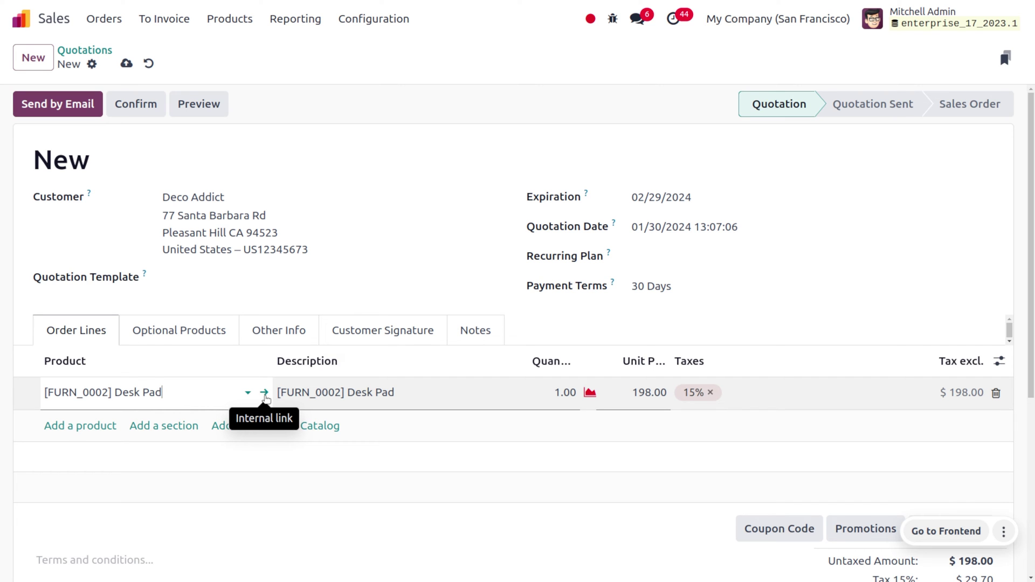
{"action": "left_click", "coordinate": [264, 393]}
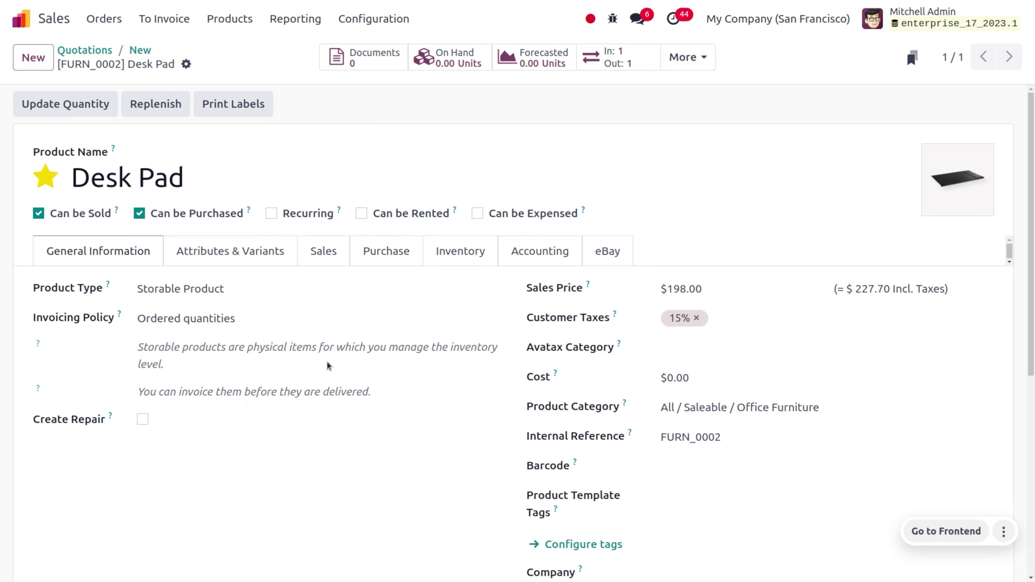
Verify the Desk Pad's Buy and Cross-Dock routes, then go back to quotation S00057.
{"action": "left_click", "coordinate": [381, 254]}
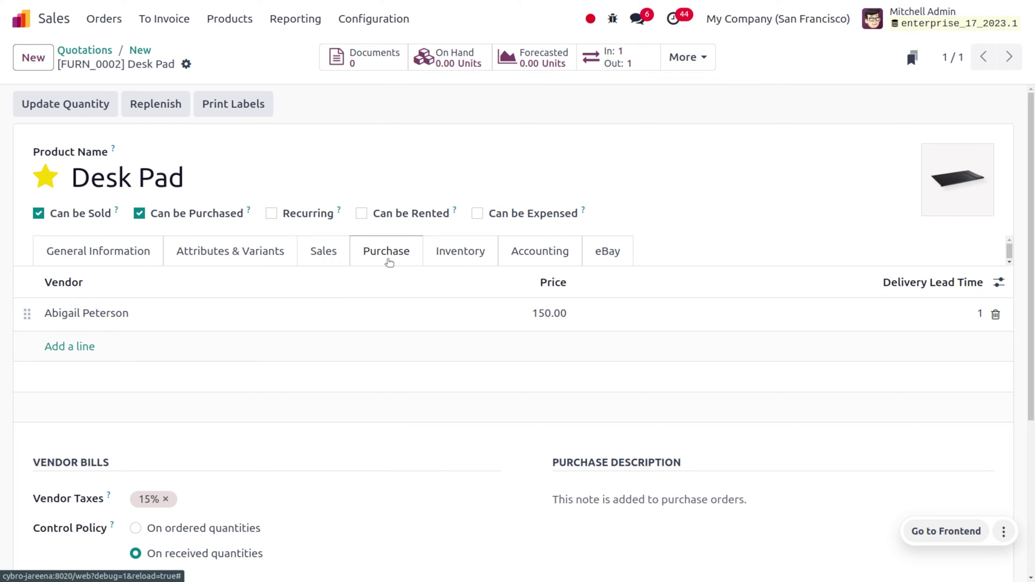
{"action": "left_click", "coordinate": [460, 259]}
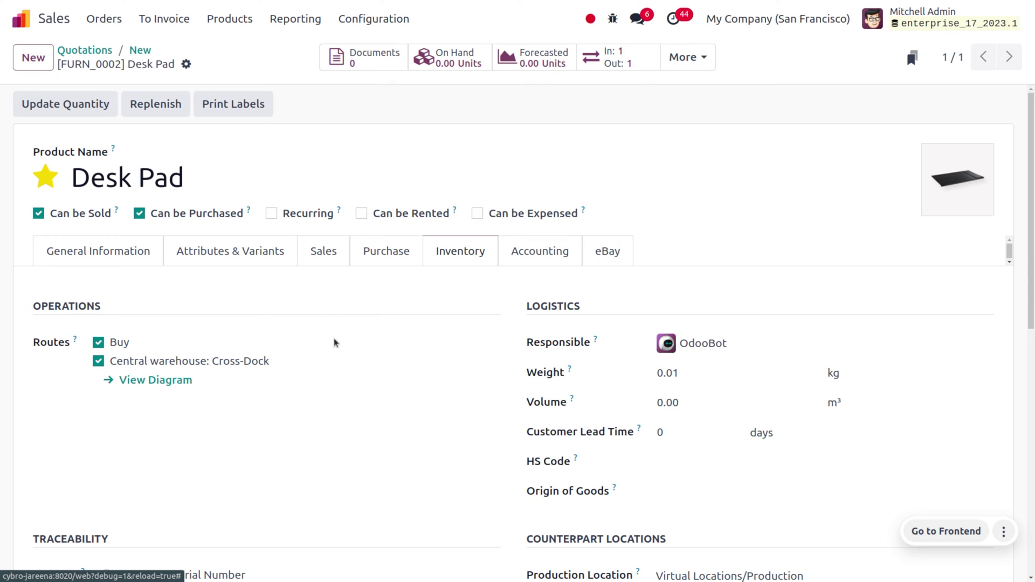
{"action": "left_click", "coordinate": [138, 51]}
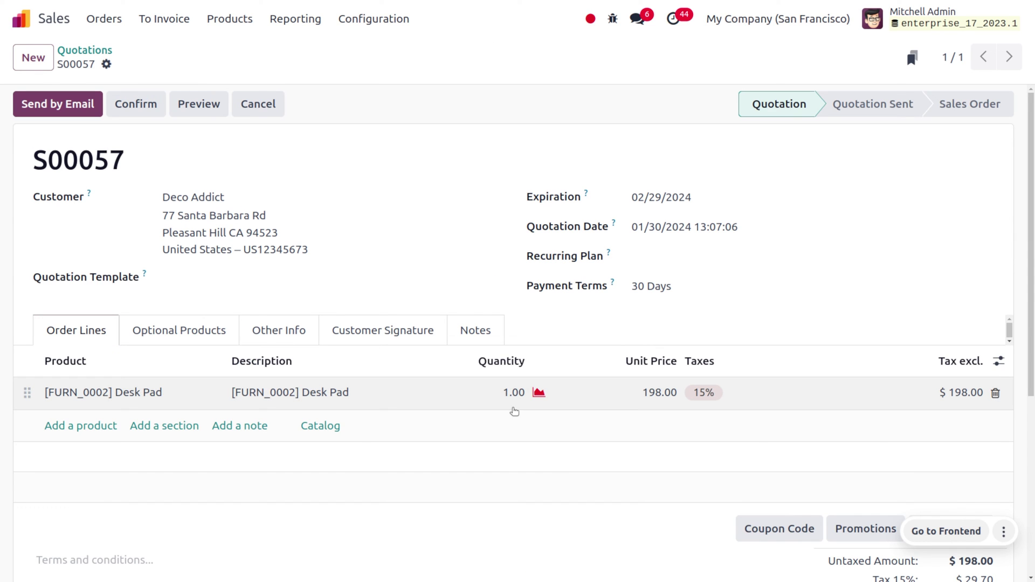
Set the Desk Pad quantity to 10, save, and confirm S00057 as a sales order.
{"action": "left_click", "coordinate": [514, 394]}
{"action": "type", "text": "10"}
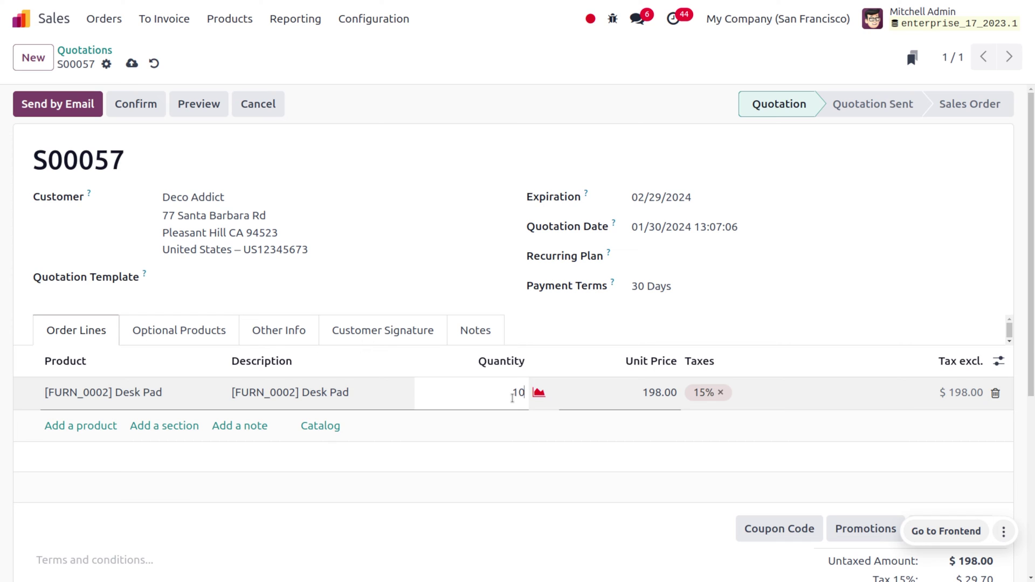
{"action": "left_click", "coordinate": [655, 151]}
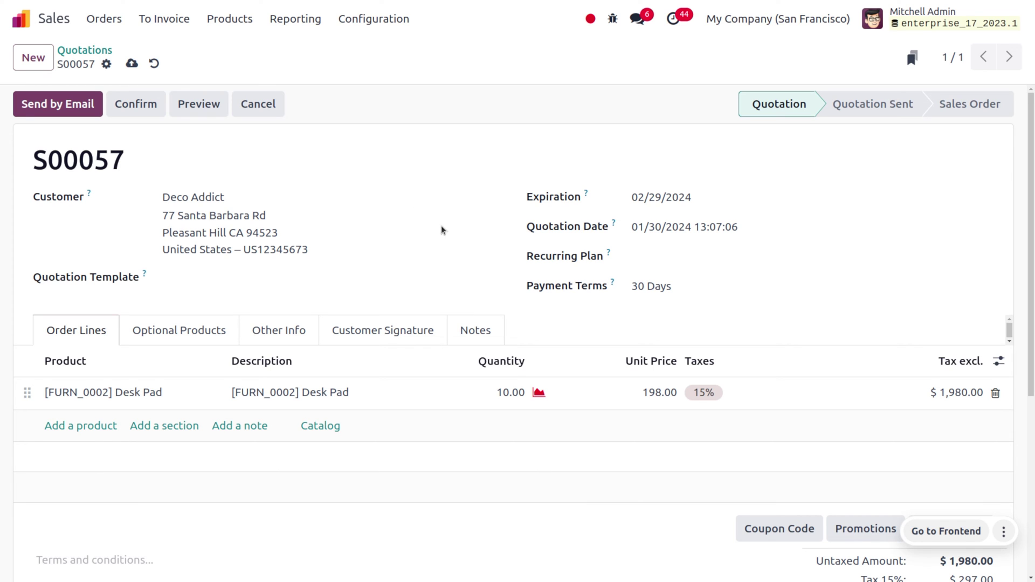
{"action": "left_click", "coordinate": [132, 63]}
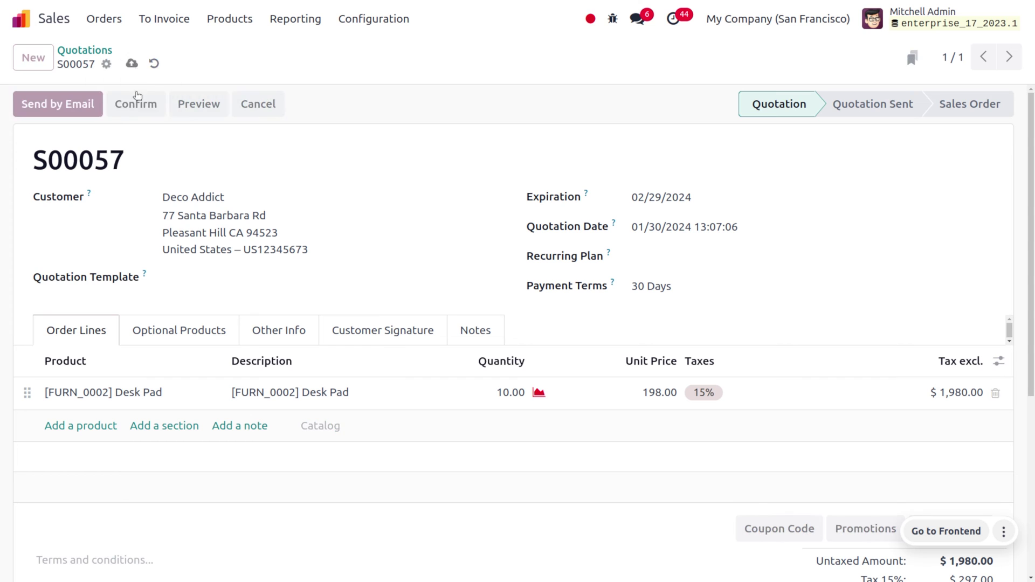
{"action": "left_click", "coordinate": [138, 104]}
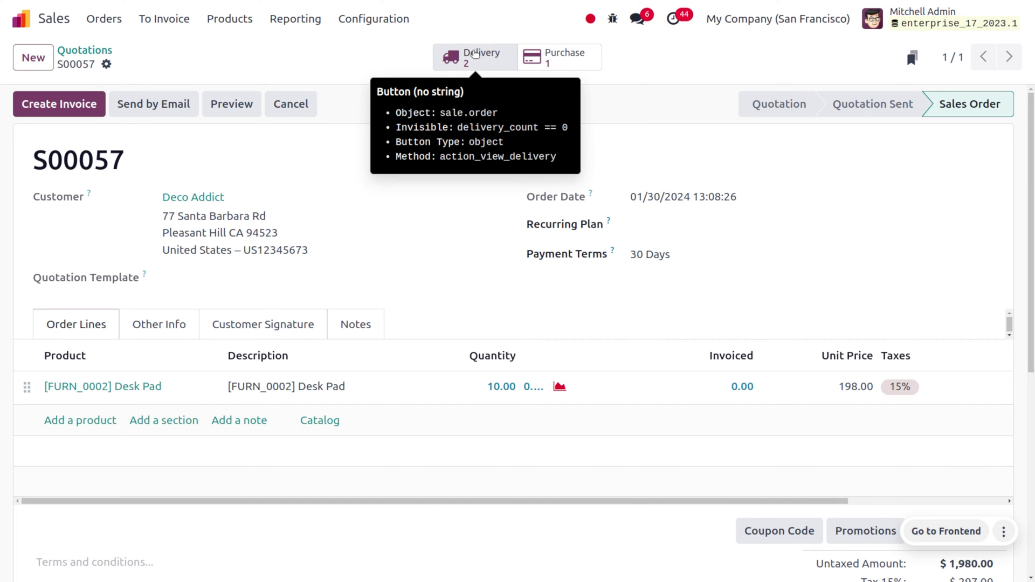
{"action": "left_click", "coordinate": [475, 53]}
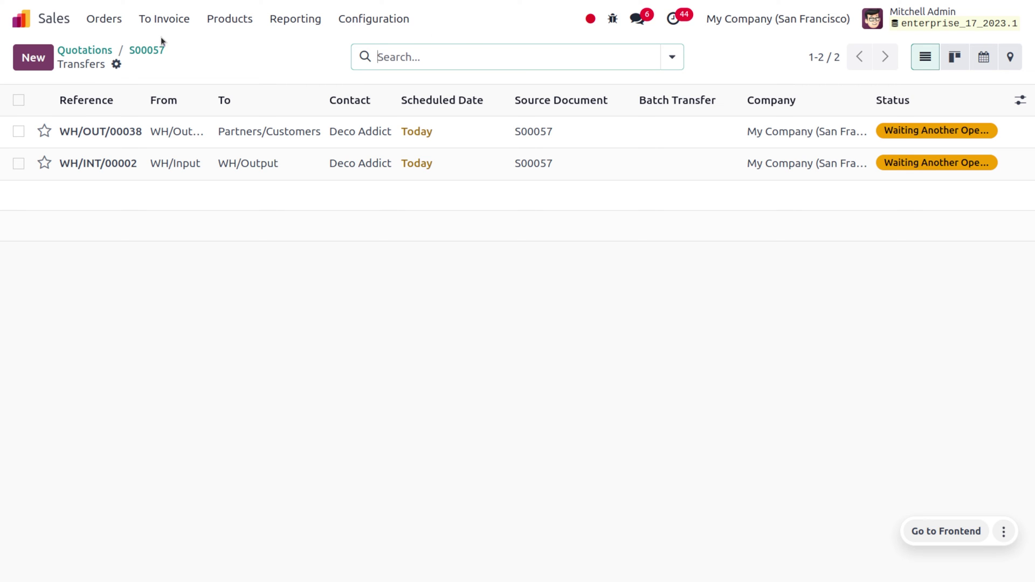
Return to S00057 after reviewing waiting transfers WH/OUT/00038 and WH/INT/00002.
{"action": "left_click", "coordinate": [143, 50]}
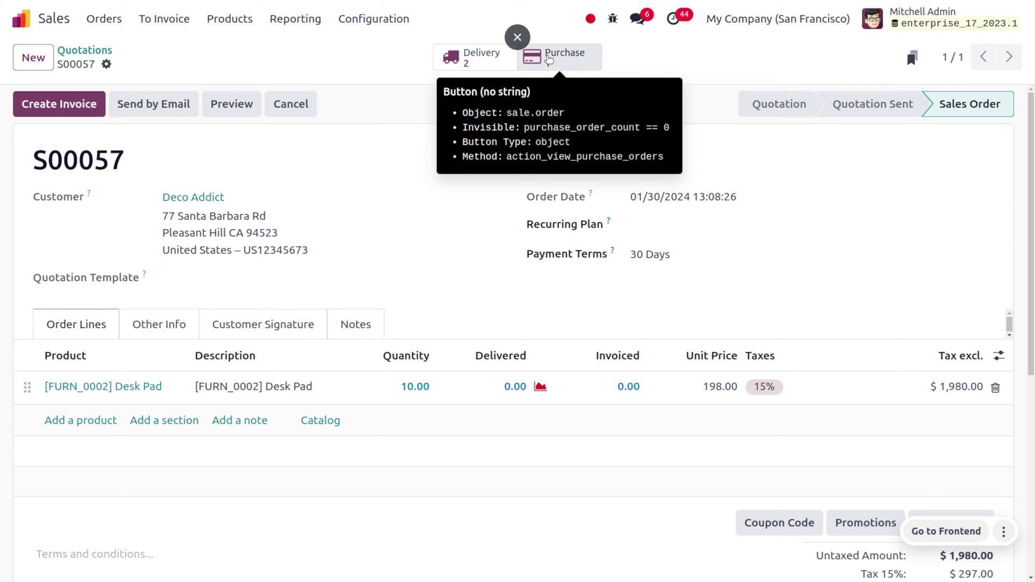
Confirm purchase order P00018 and validate receipt WH/IN/00018 for the 10 Desk Pads.
{"action": "left_click", "coordinate": [549, 59]}
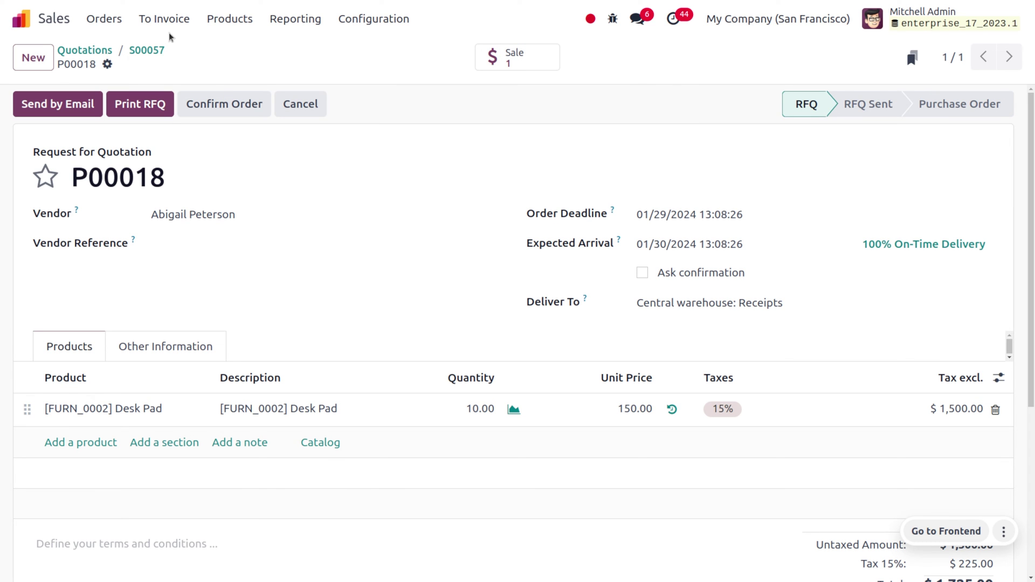
{"action": "left_click", "coordinate": [236, 106]}
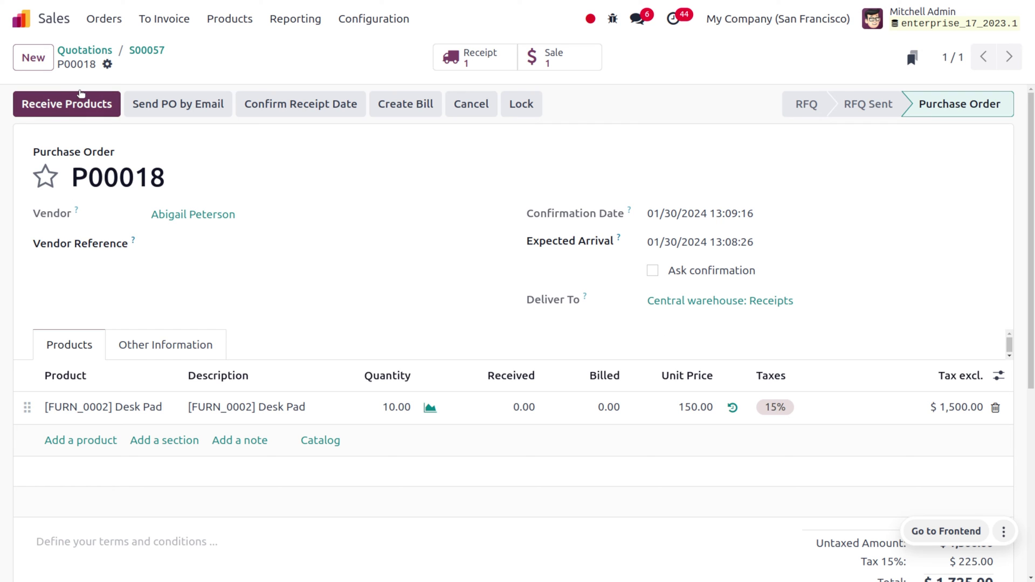
{"action": "left_click", "coordinate": [85, 104]}
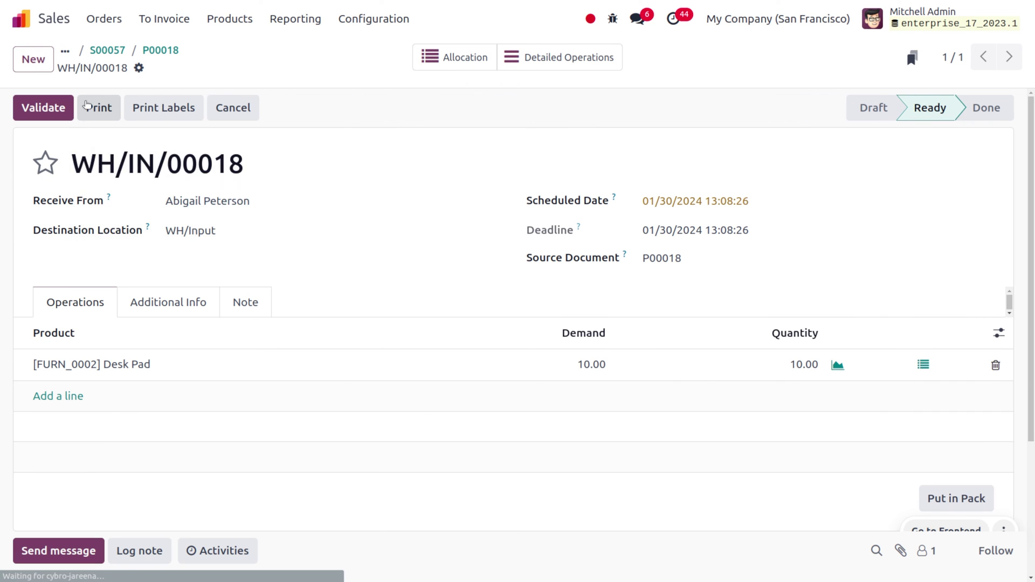
{"action": "left_click", "coordinate": [24, 107]}
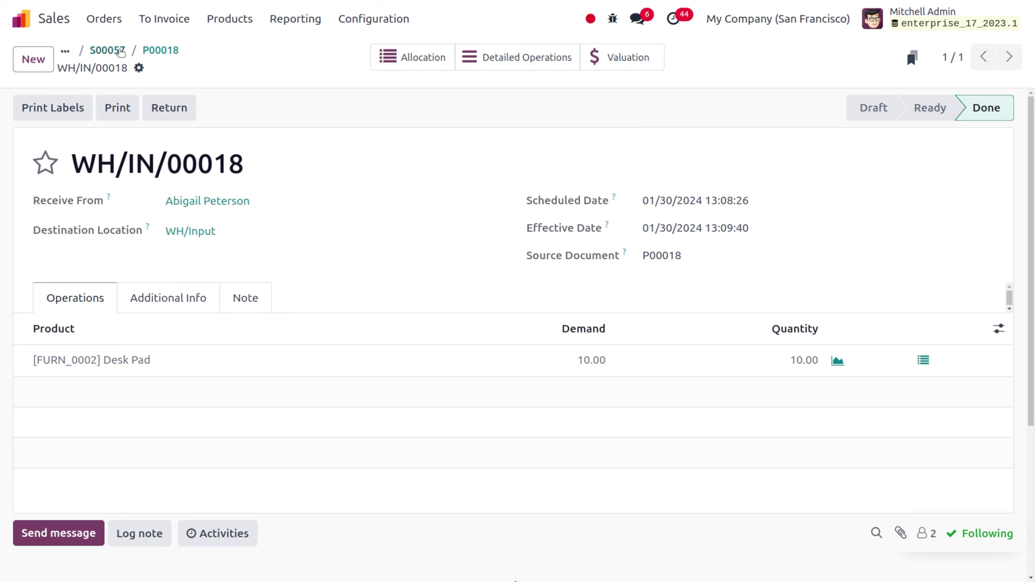
{"action": "left_click", "coordinate": [115, 51]}
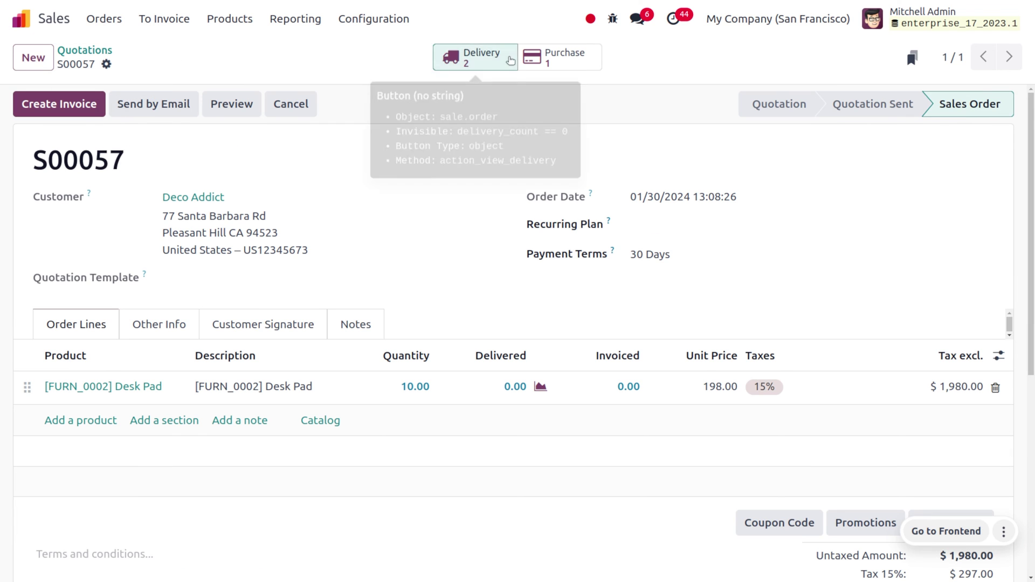
Validate internal transfer WH/INT/00002 from S00057's delivery transfers.
{"action": "left_click", "coordinate": [508, 56]}
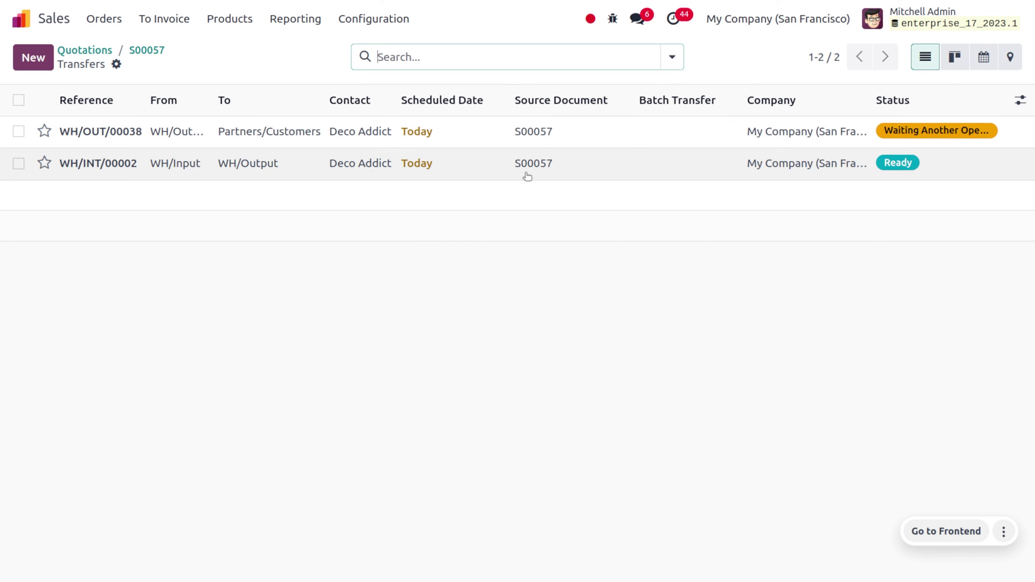
{"action": "left_click", "coordinate": [427, 157]}
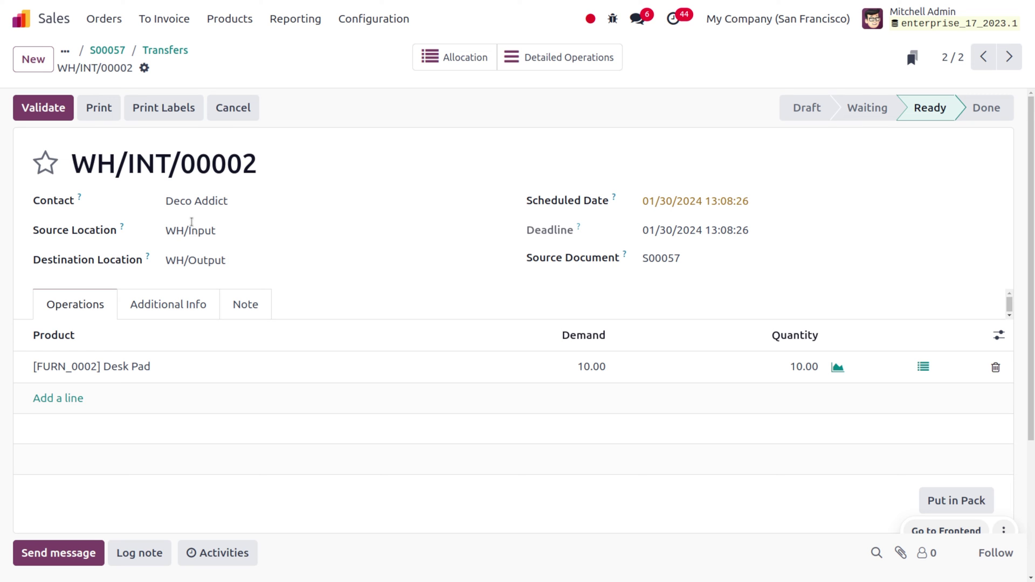
{"action": "left_click", "coordinate": [32, 103]}
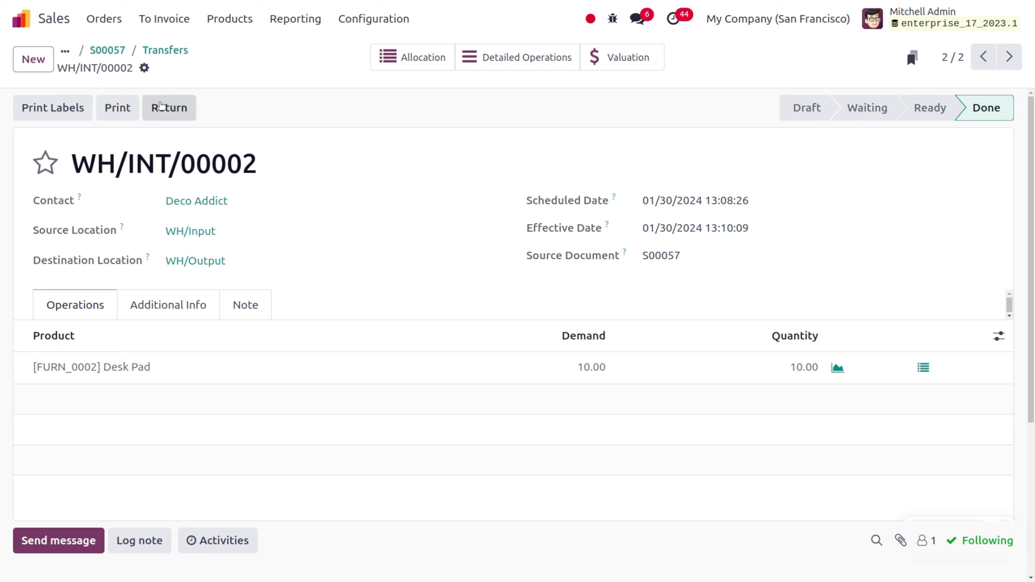
Validate delivery WH/OUT/00038 of 10 Desk Pads to Deco Addict.
{"action": "left_click", "coordinate": [161, 51]}
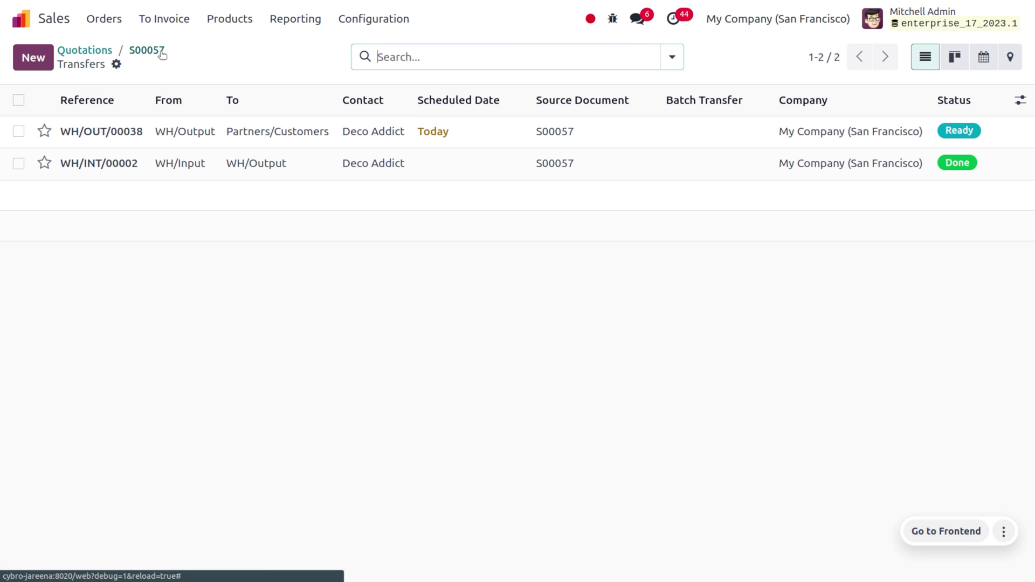
{"action": "left_click", "coordinate": [503, 130]}
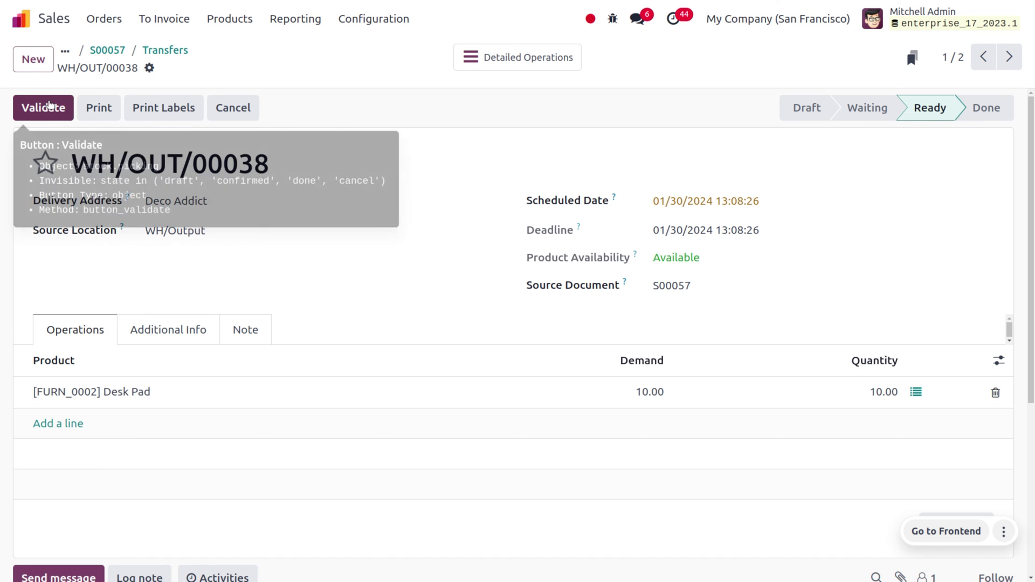
{"action": "left_click", "coordinate": [49, 105]}
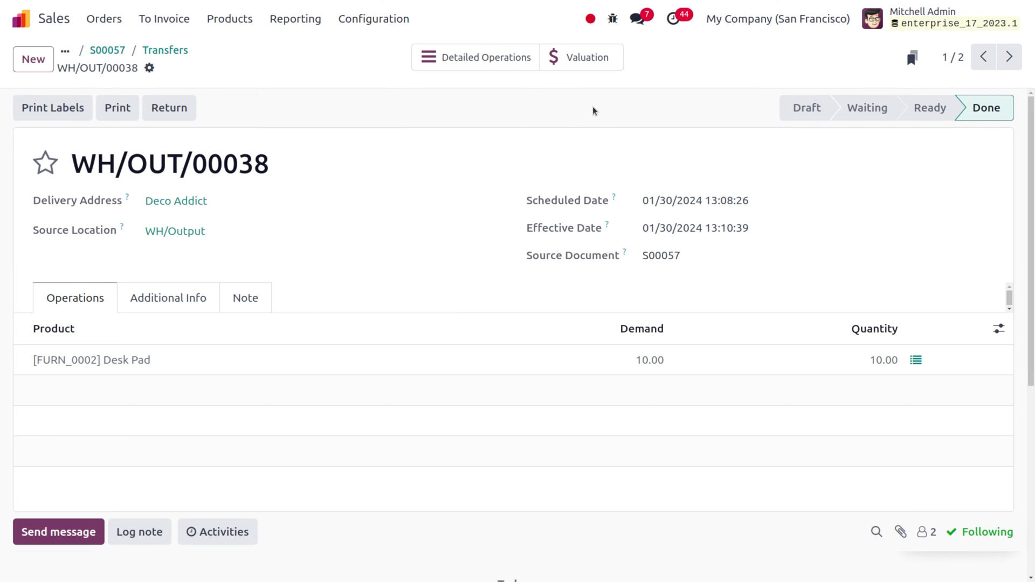
Go to the Inventory app and show the Reporting > Moves History report of the Desk Pad moves.
{"action": "left_click", "coordinate": [25, 16]}
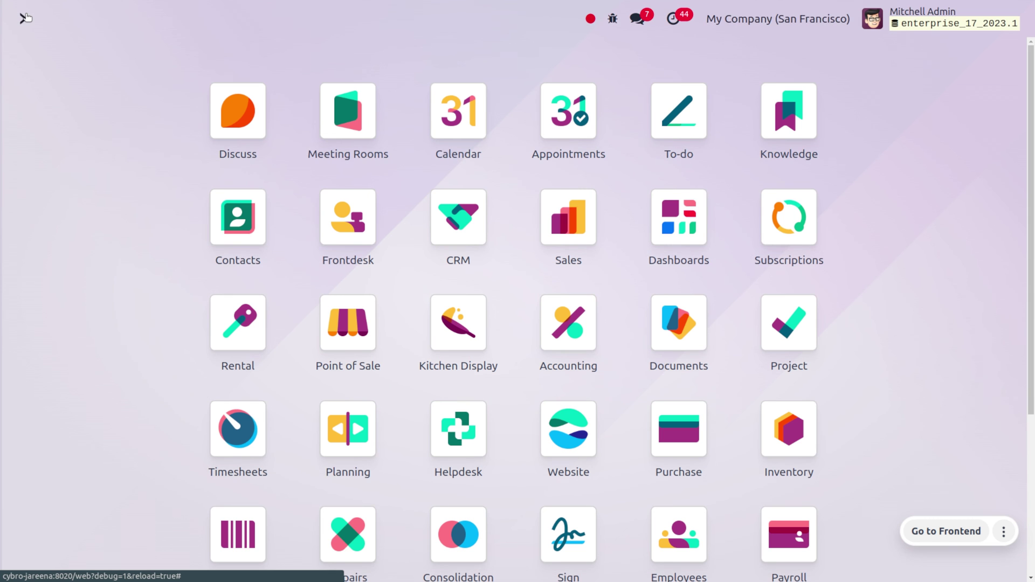
{"action": "type", "text": "in"}
{"action": "key", "text": "Return"}
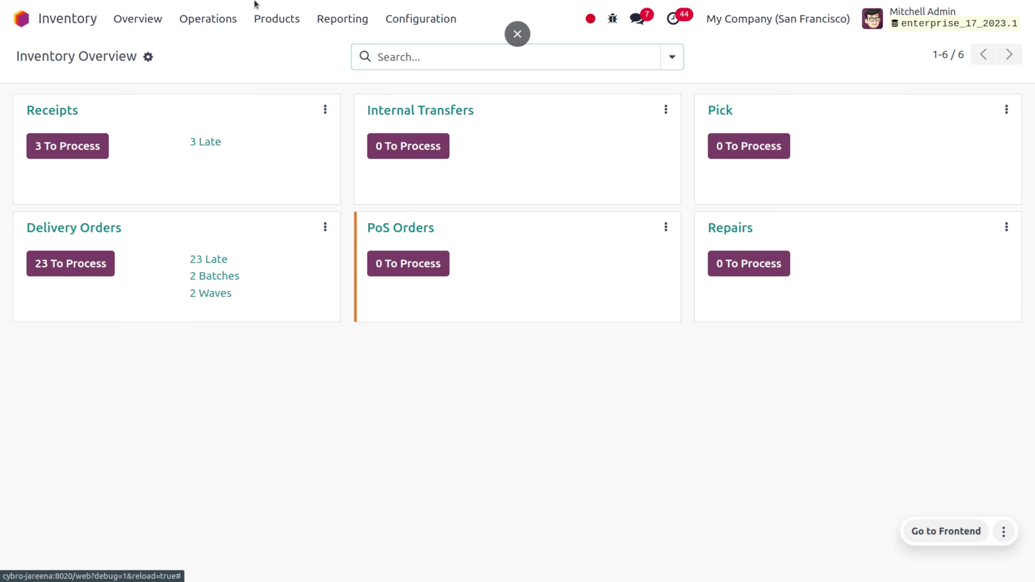
{"action": "left_click", "coordinate": [342, 16]}
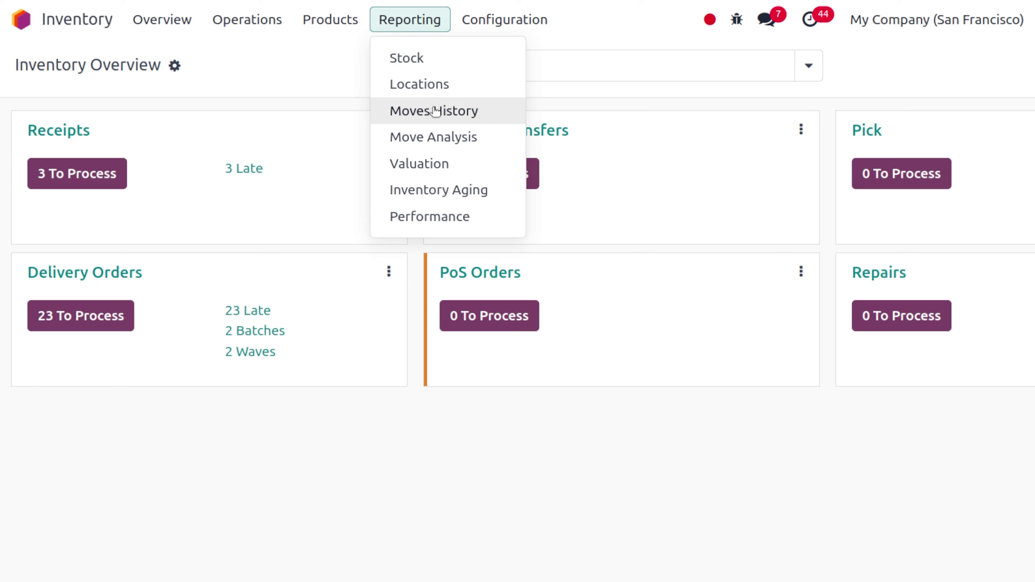
{"action": "left_click", "coordinate": [436, 111]}
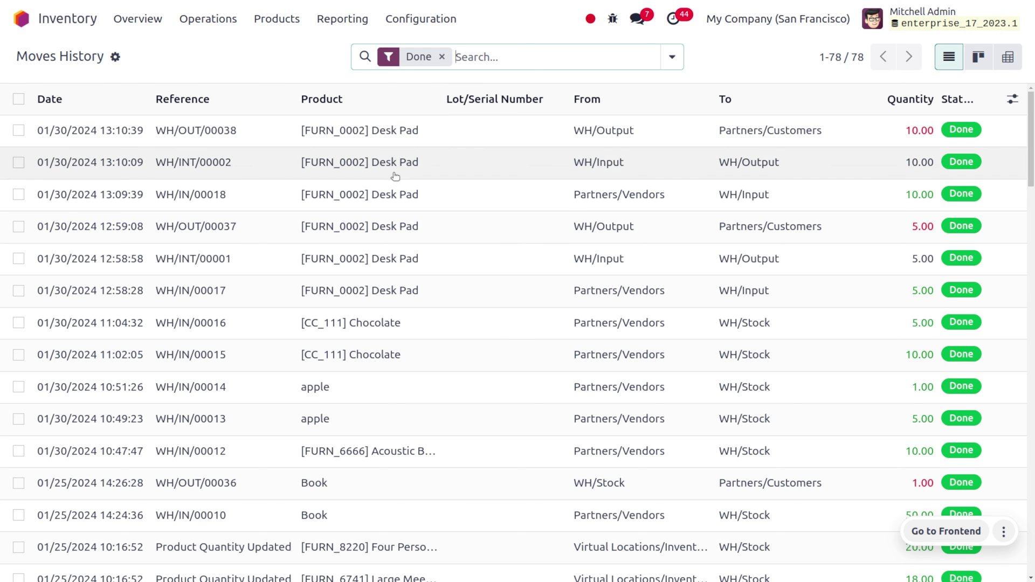